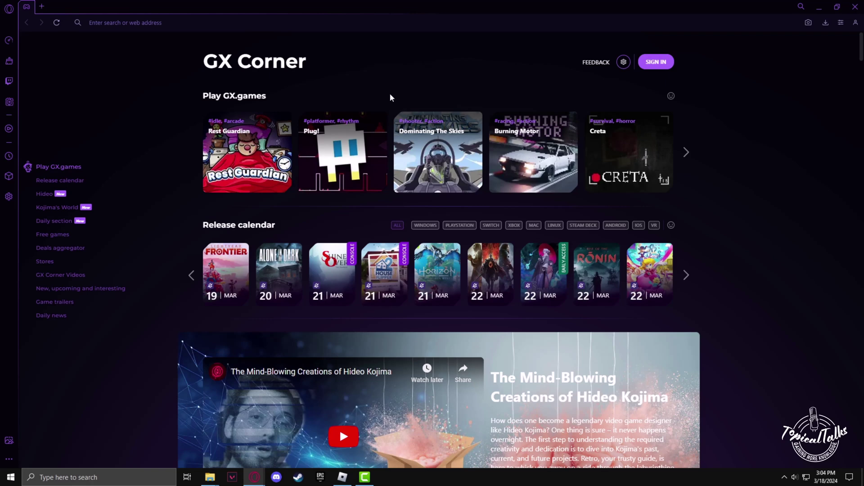
# Go to roblox.com and open the Creator Hub
pyautogui.hotkey('ctrl', 'l')
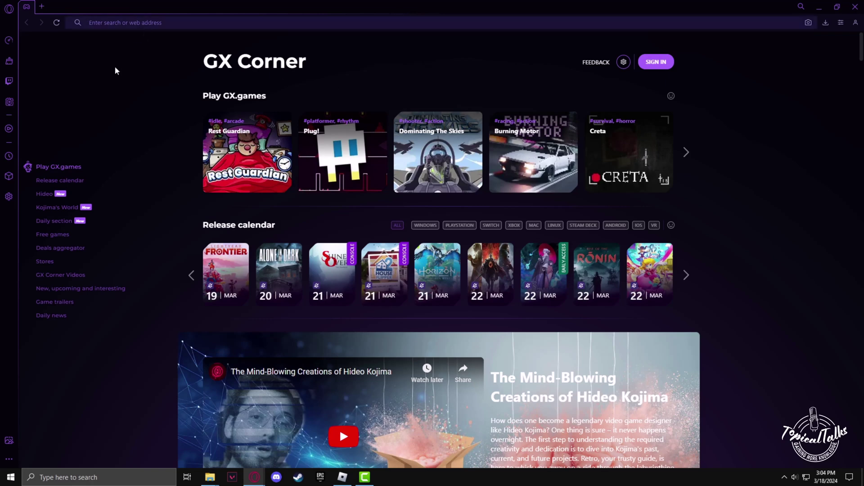
pyautogui.write('roblox.com')
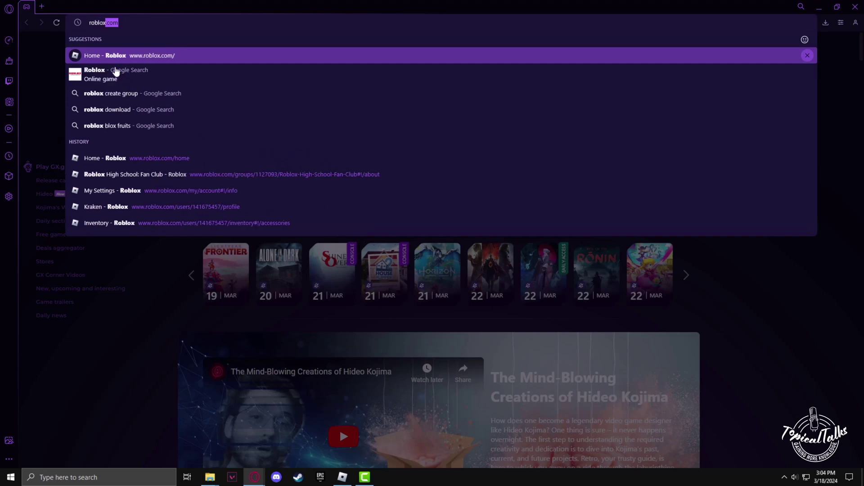
pyautogui.press('Return')
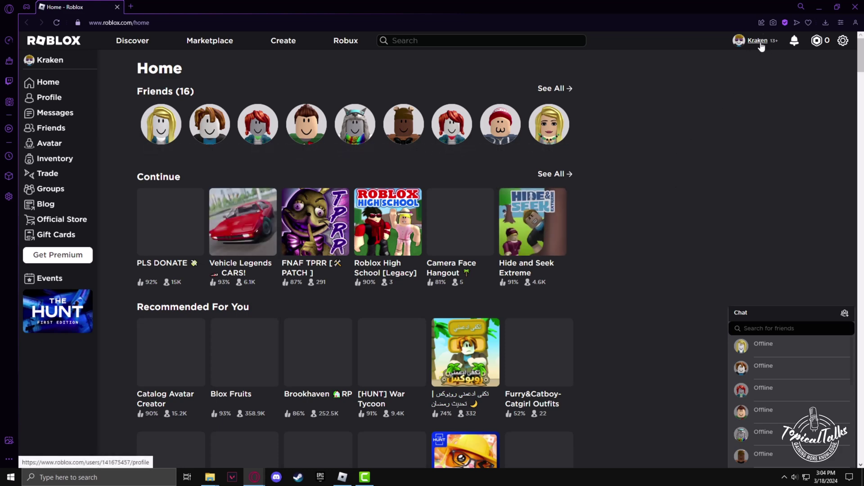
pyautogui.click(280, 42)
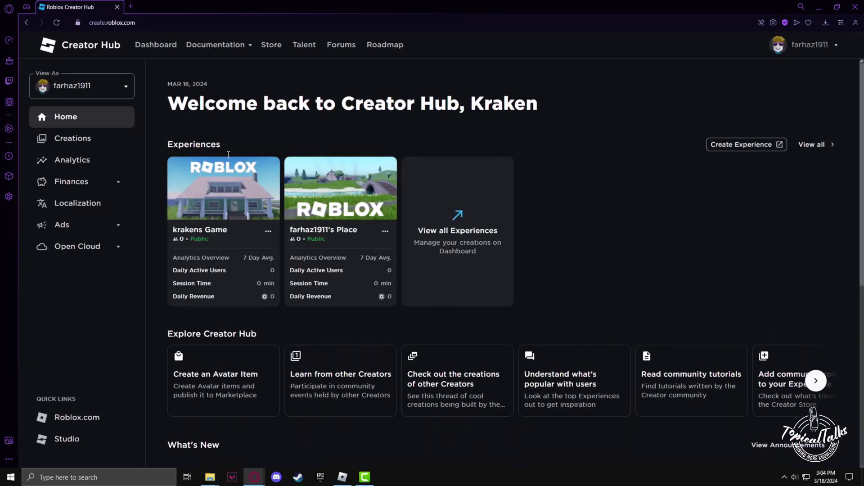
# From the account's creations, open the experience with the wooden-room thumbnail and go to its monetization passes
pyautogui.click(69, 144)
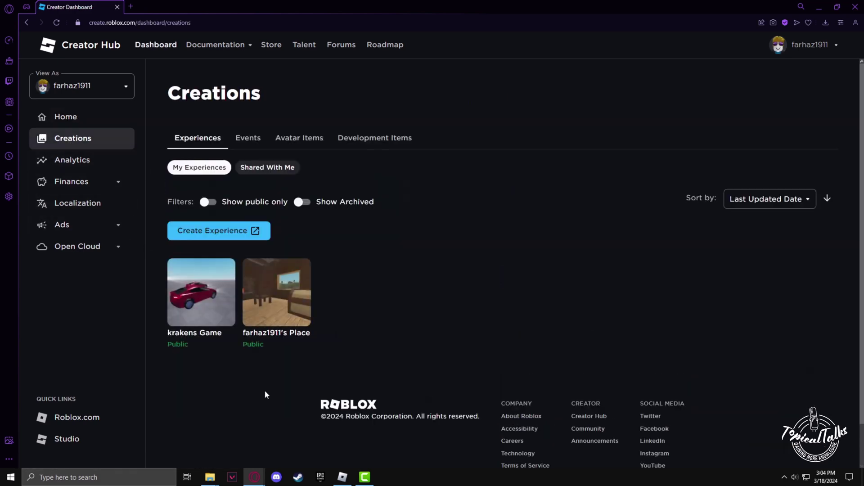
pyautogui.scroll(-1, 290, 389)
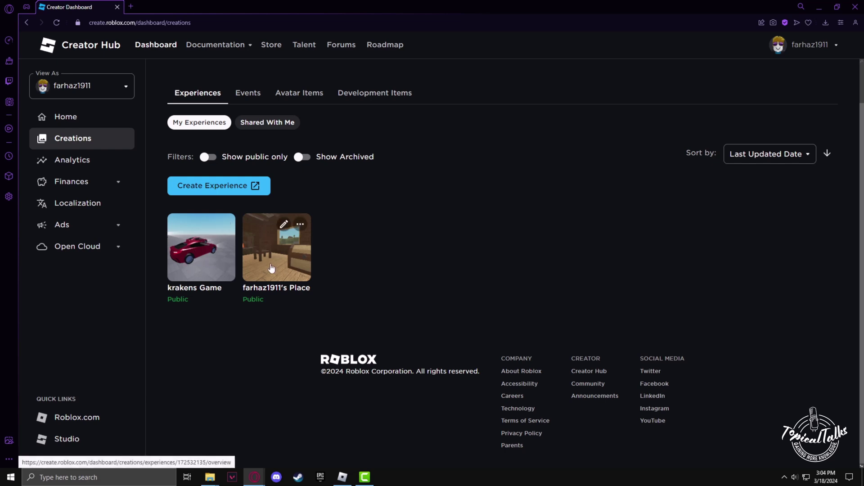
pyautogui.click(274, 290)
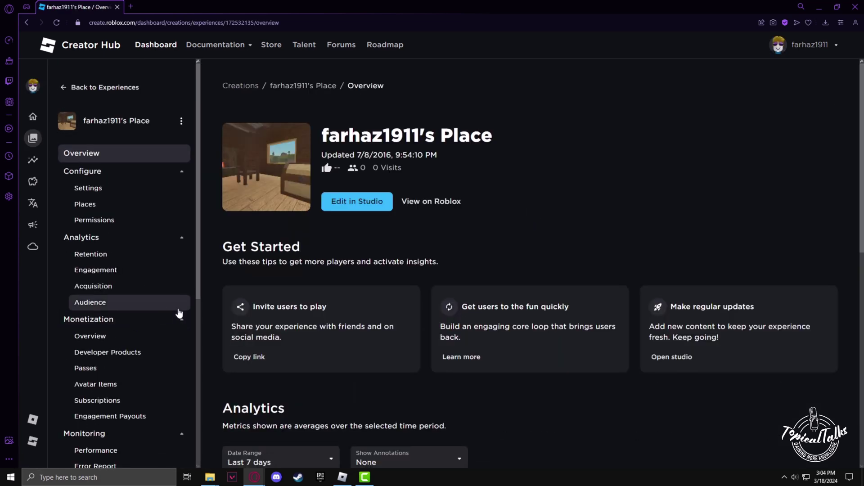
pyautogui.scroll(-1, 93, 338)
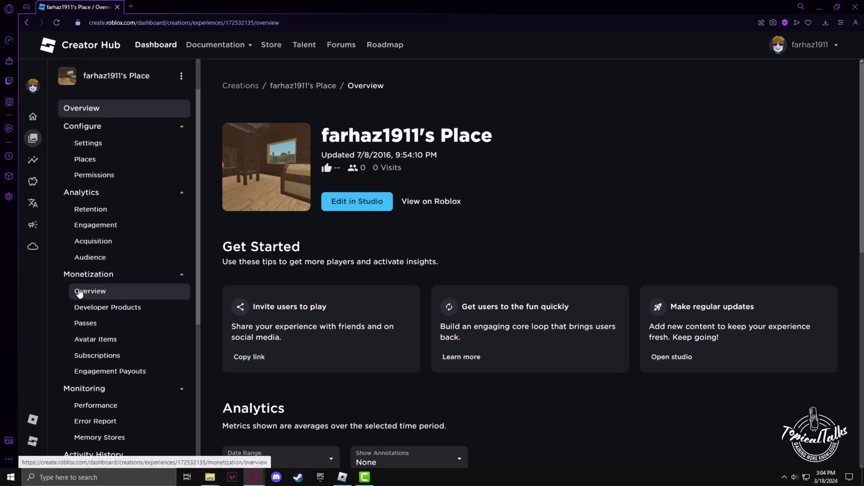
pyautogui.click(91, 324)
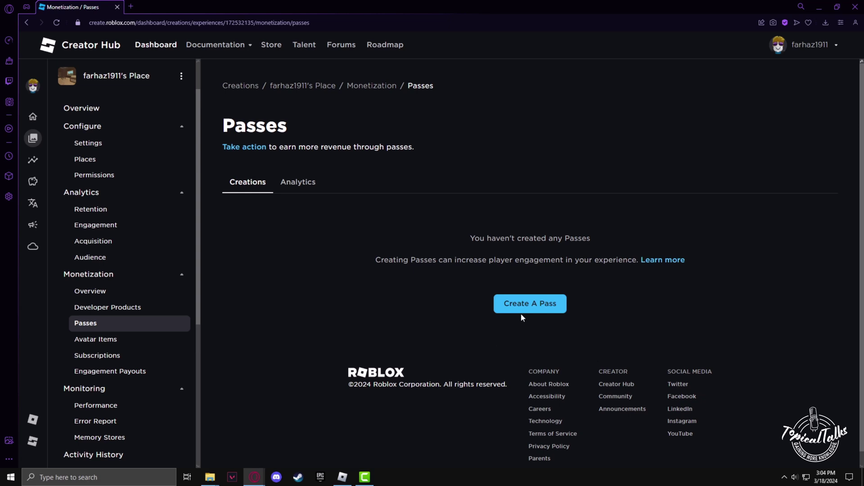
# Create a pass named "Donation pass" with the description "Pass for pls donate", keeping the default image
pyautogui.click(522, 306)
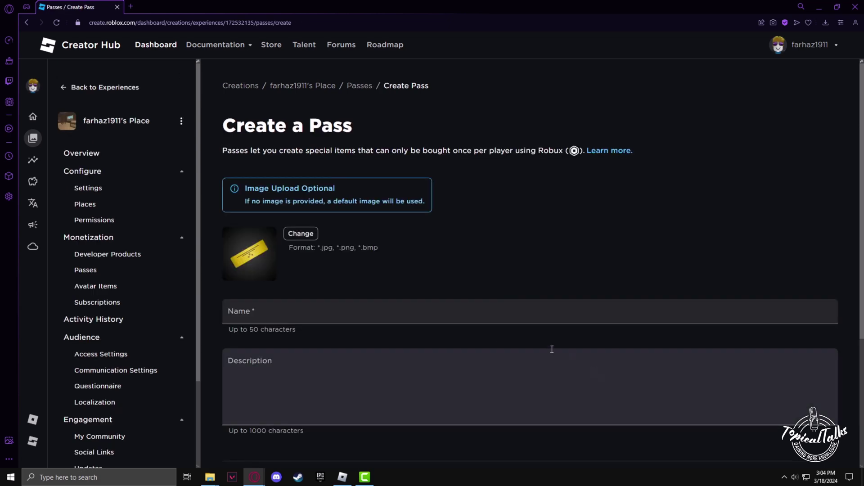
pyautogui.scroll(-2, 289, 289)
pyautogui.click(263, 225)
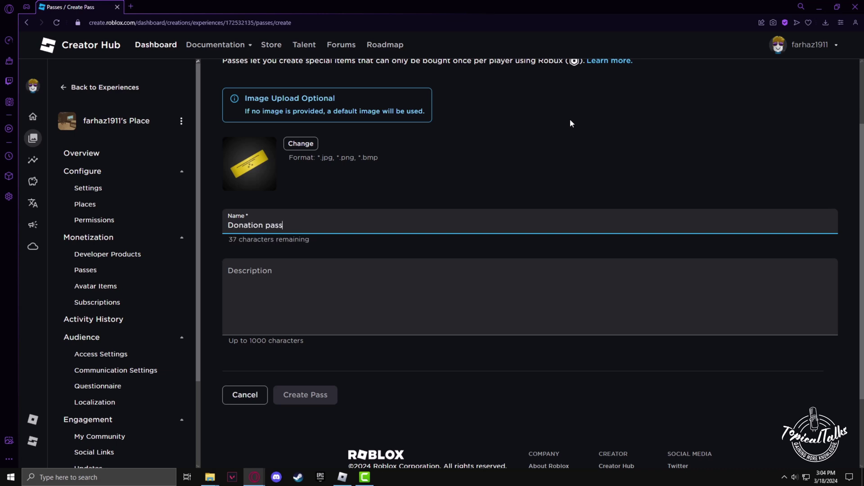
pyautogui.click(334, 268)
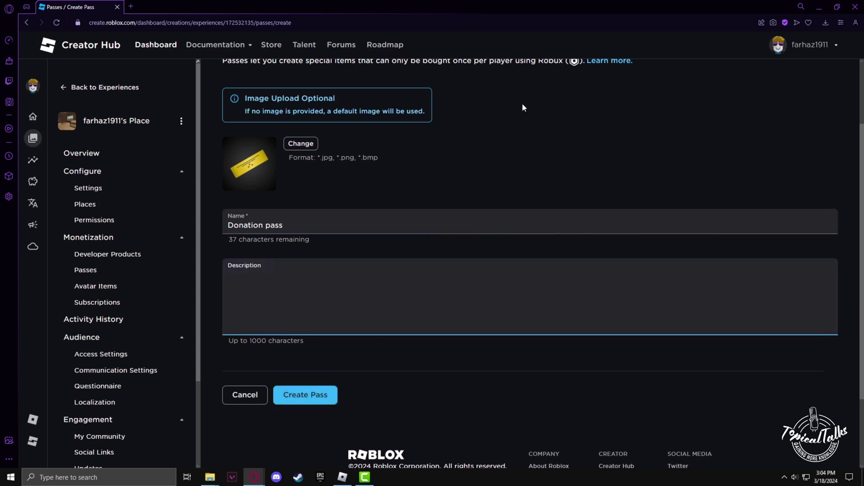
pyautogui.write('Pass for pls donate')
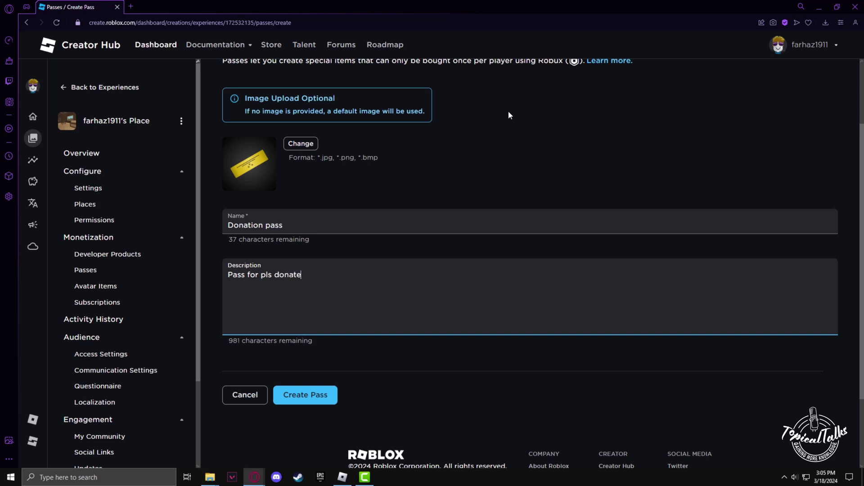
pyautogui.click(305, 395)
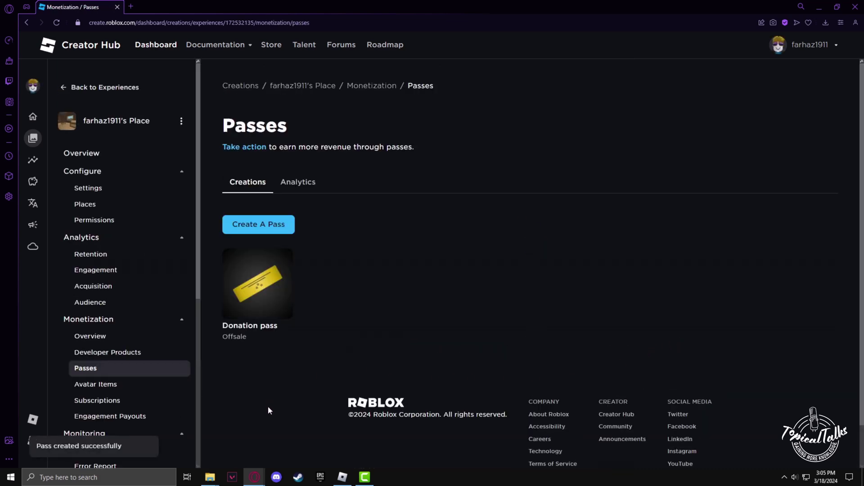
# Put the Donation pass on sale at a price of 50 Robux and save the changes
pyautogui.click(262, 301)
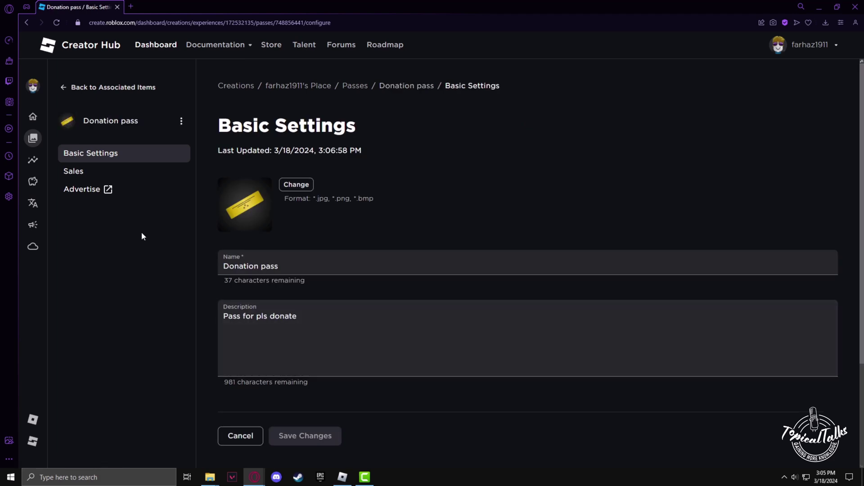
pyautogui.click(74, 174)
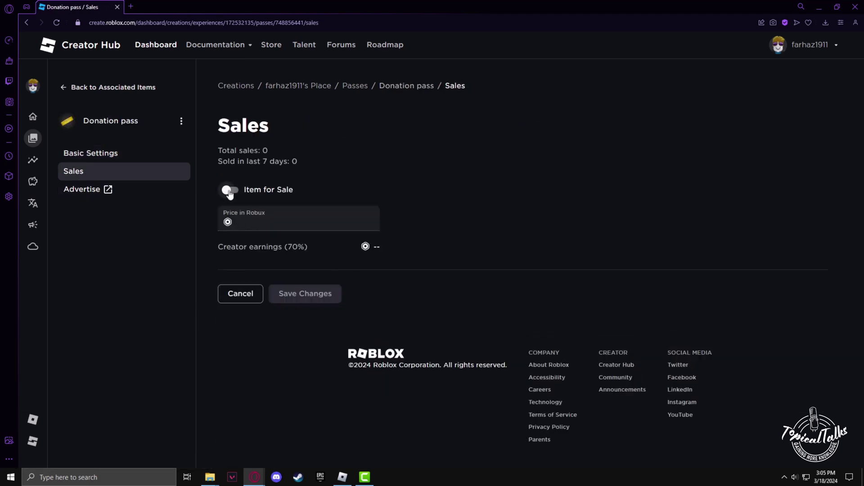
pyautogui.click(231, 190)
pyautogui.click(252, 225)
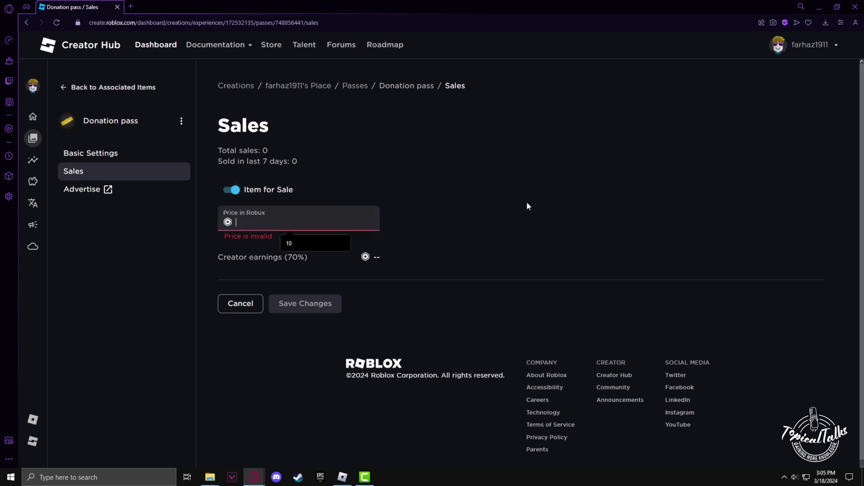
pyautogui.write('50')
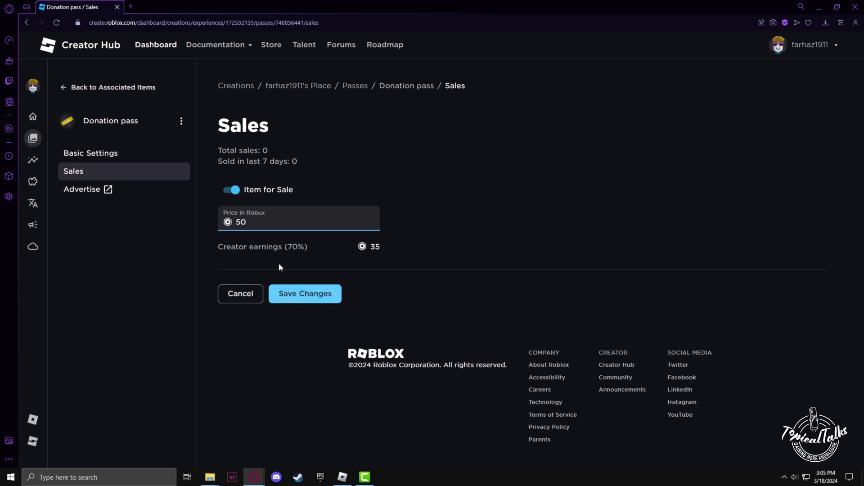
pyautogui.moveTo(230, 247); pyautogui.dragTo(308, 247)
pyautogui.click(297, 251)
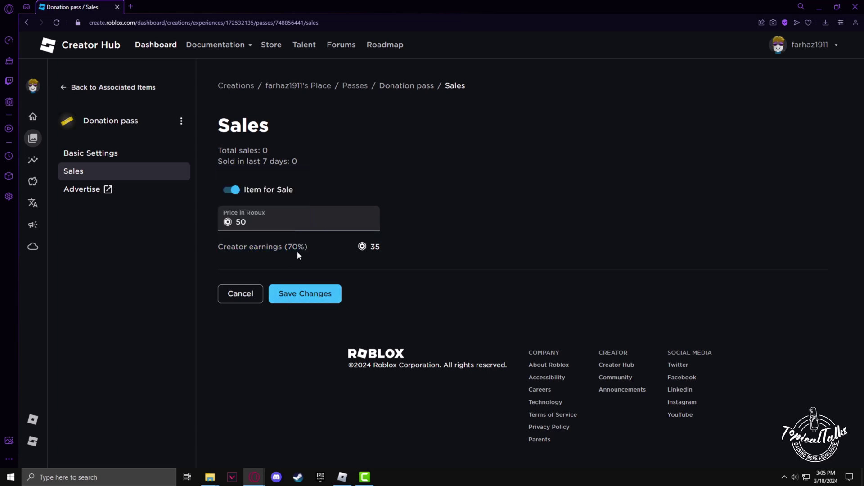
pyautogui.click(311, 300)
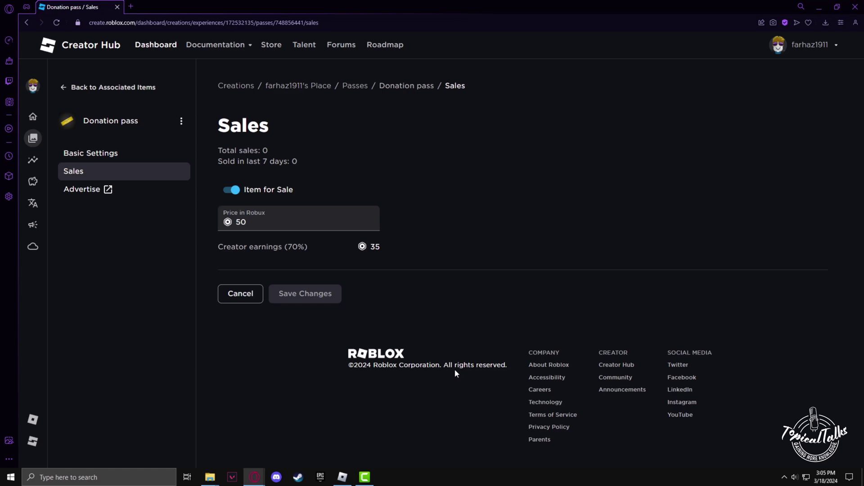
# Switch to the Roblox app and launch the original PLS DONATE experience from the "pls donate" search results
pyautogui.click(66, 47)
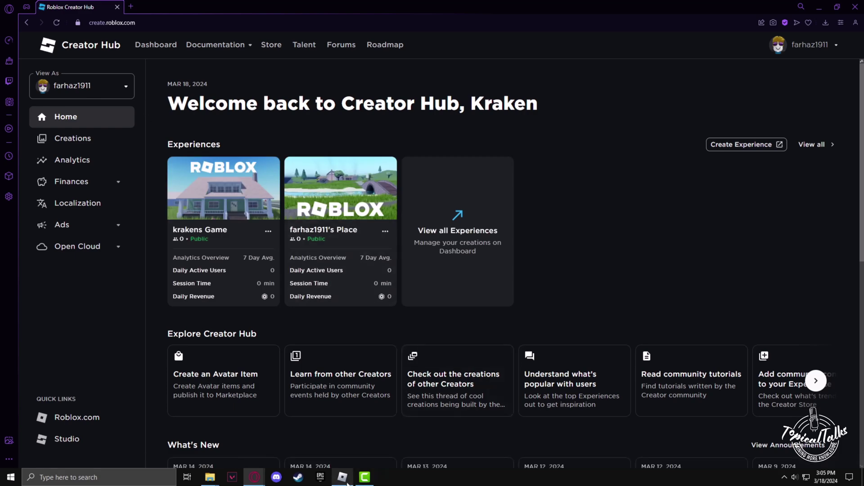
pyautogui.click(344, 479)
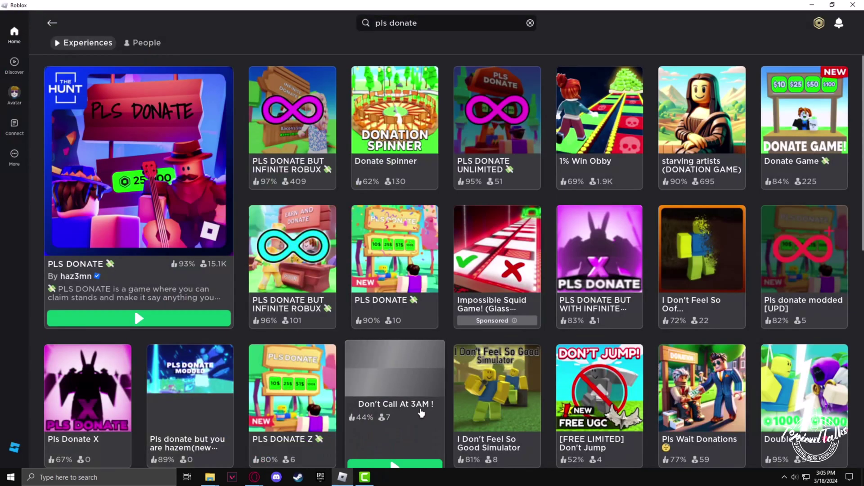
pyautogui.click(384, 27)
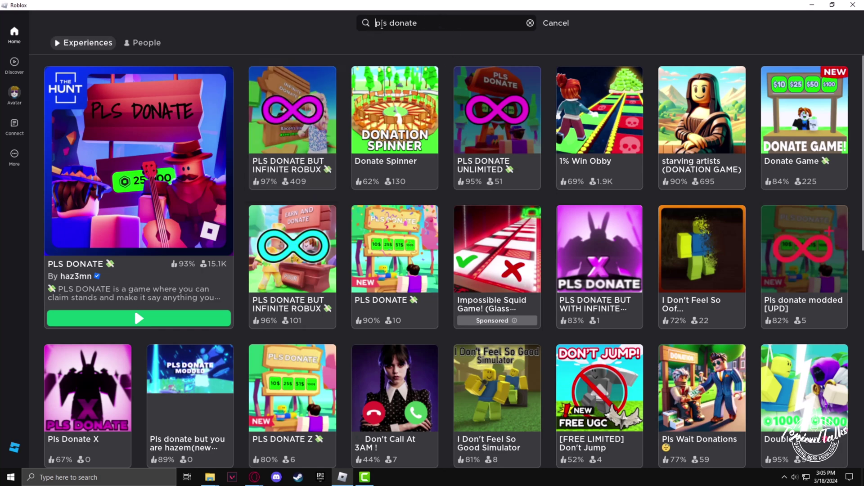
pyautogui.click(427, 24)
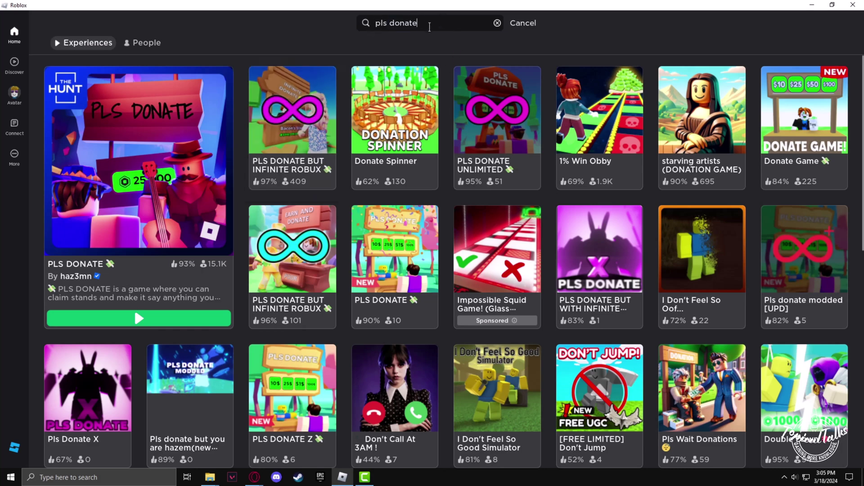
pyautogui.click(142, 324)
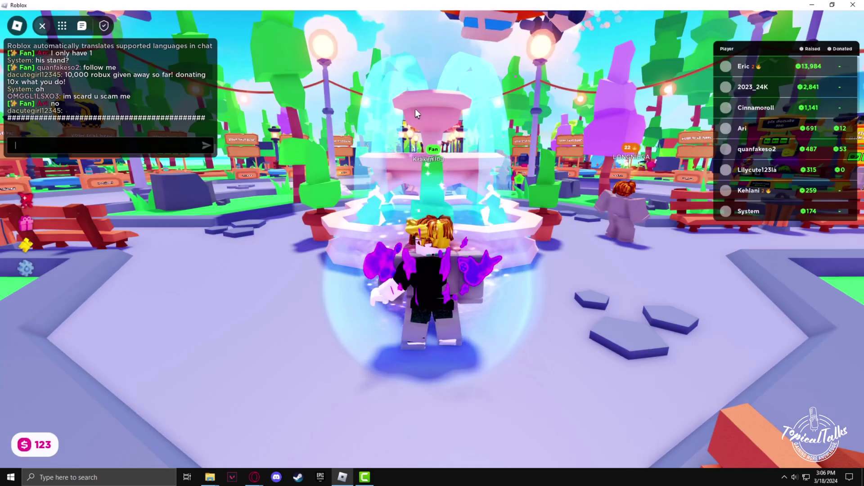
# Walk the avatar past the fountain to an unclaimed stand beside the blue trampoline and claim it
pyautogui.click(799, 478)
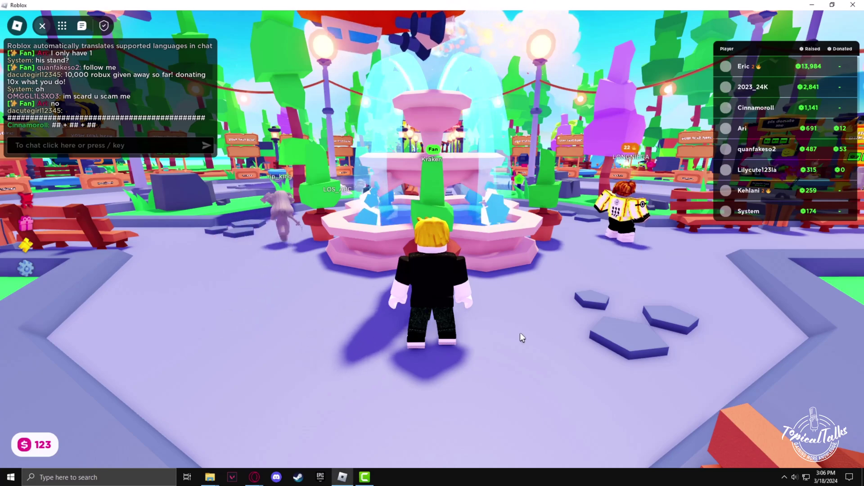
pyautogui.press('w')
pyautogui.press('a')
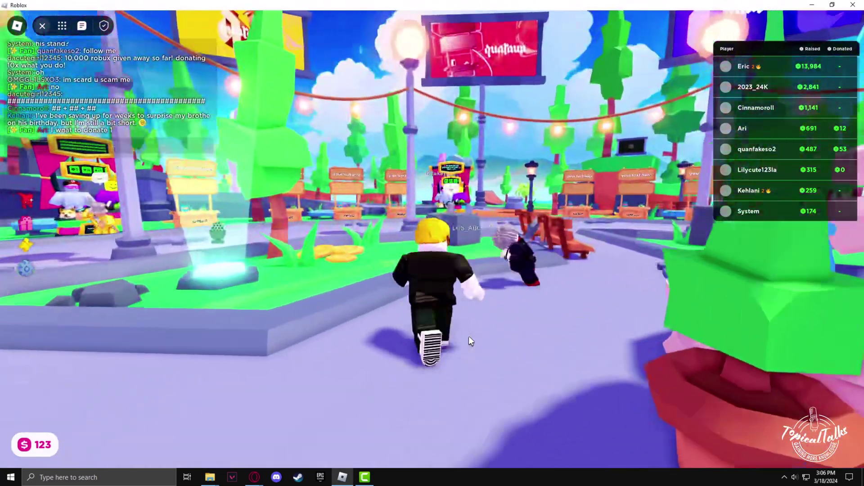
pyautogui.press('d')
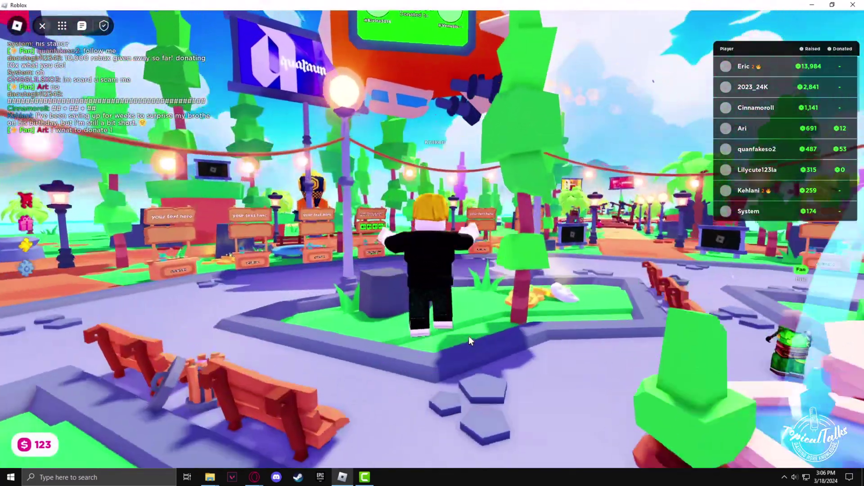
pyautogui.press('w')
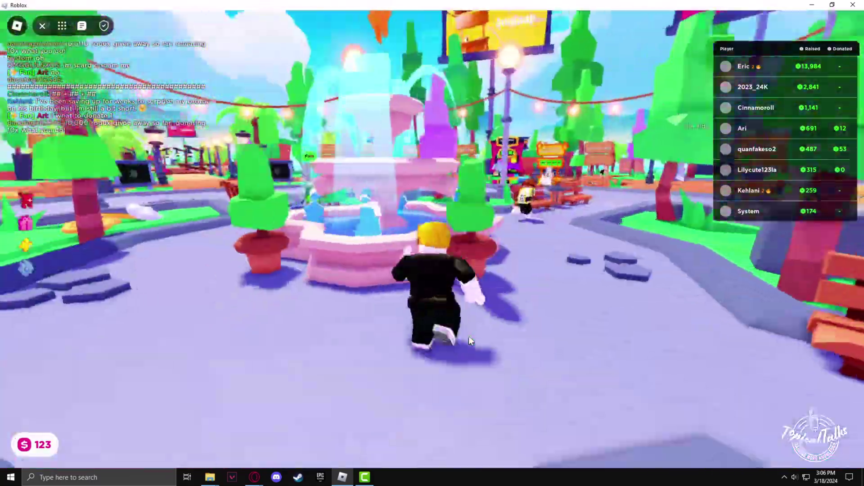
pyautogui.press('w')
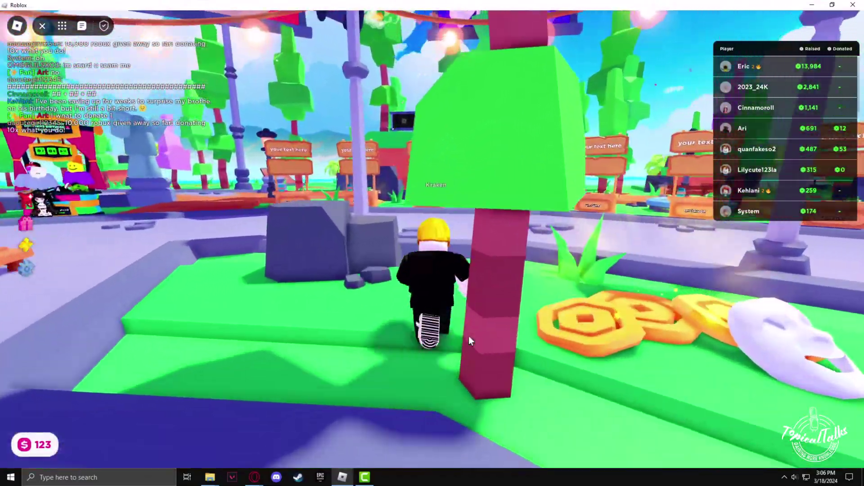
pyautogui.press('a')
pyautogui.press('w')
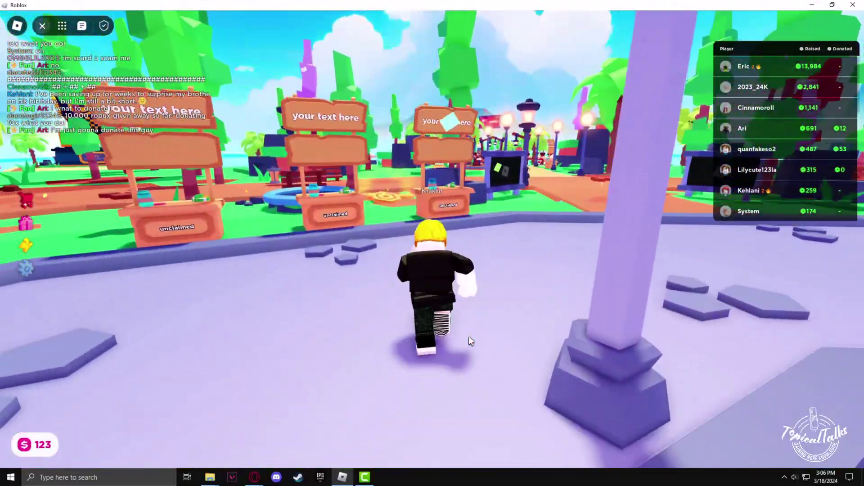
pyautogui.press('space')
pyautogui.press('s')
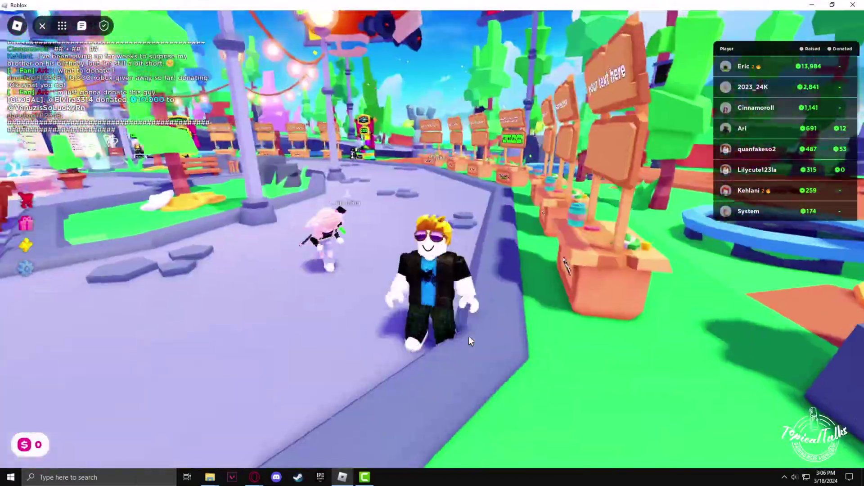
pyautogui.press('w')
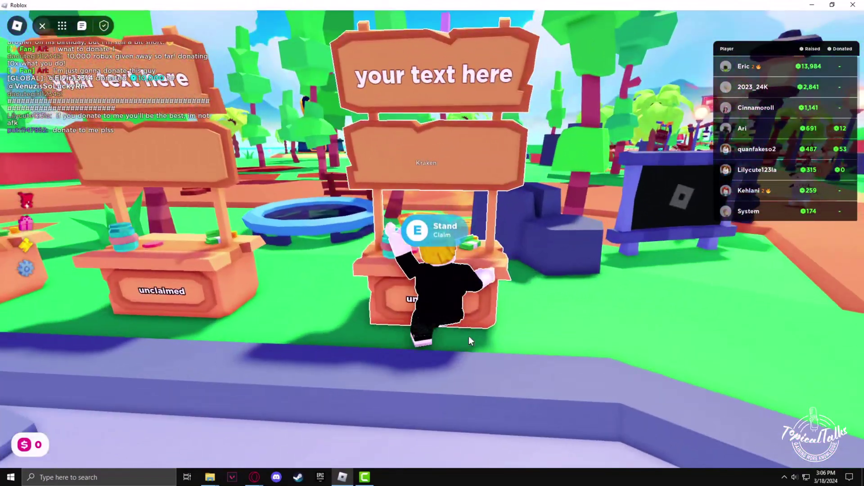
pyautogui.press('e')
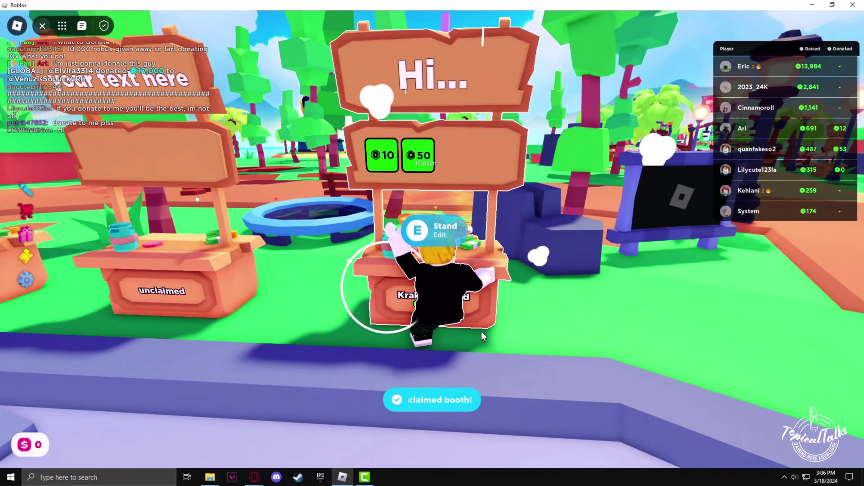
# Step back from the claimed stand and inspect the details of its 50 Robux pass
pyautogui.press('s')
pyautogui.press('w')
pyautogui.moveTo(420, 165)
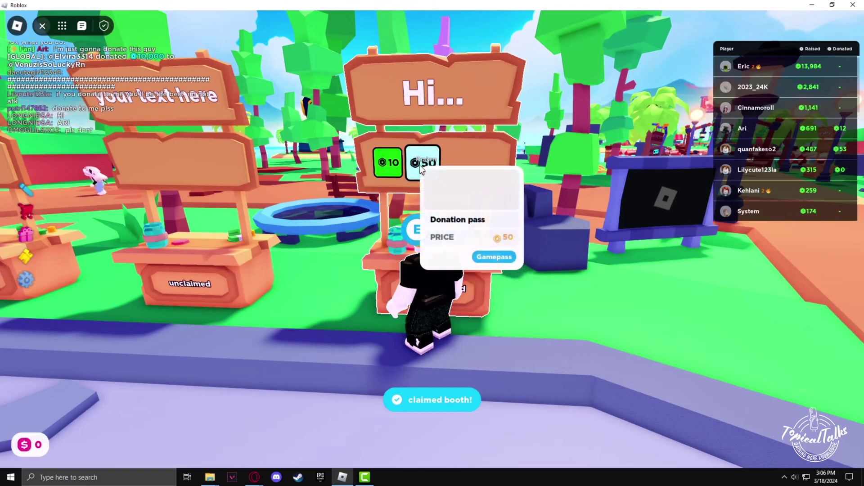